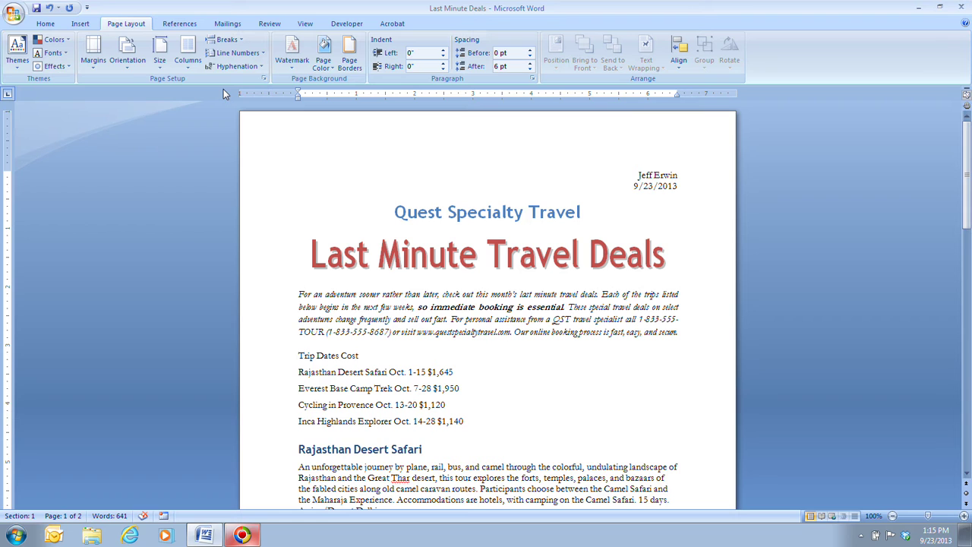
Select the five lines of the trip list, from the heading line to Inca Highlands Explorer, and set a left tab stop at 1".
{"action": "scroll", "coordinate": [319, 251], "scroll_direction": "down", "scroll_amount": 2}
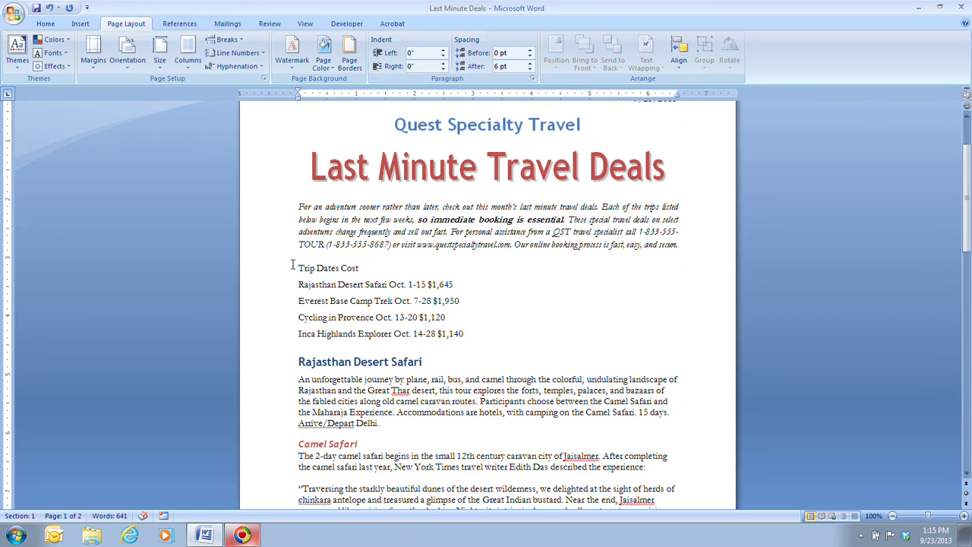
{"action": "left_click_drag", "start_coordinate": [298, 267], "coordinate": [471, 338]}
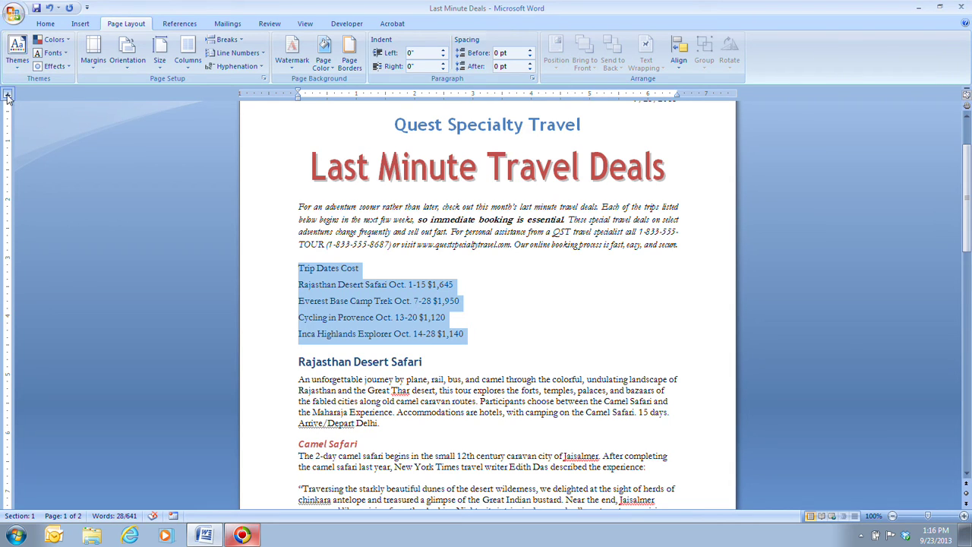
{"action": "left_click", "coordinate": [8, 94]}
{"action": "left_click", "coordinate": [8, 96]}
{"action": "left_click", "coordinate": [8, 96]}
{"action": "left_click", "coordinate": [8, 96]}
{"action": "left_click", "coordinate": [7, 94]}
{"action": "left_click", "coordinate": [9, 95]}
{"action": "left_click", "coordinate": [9, 96]}
{"action": "left_click", "coordinate": [9, 96]}
{"action": "left_click", "coordinate": [357, 95]}
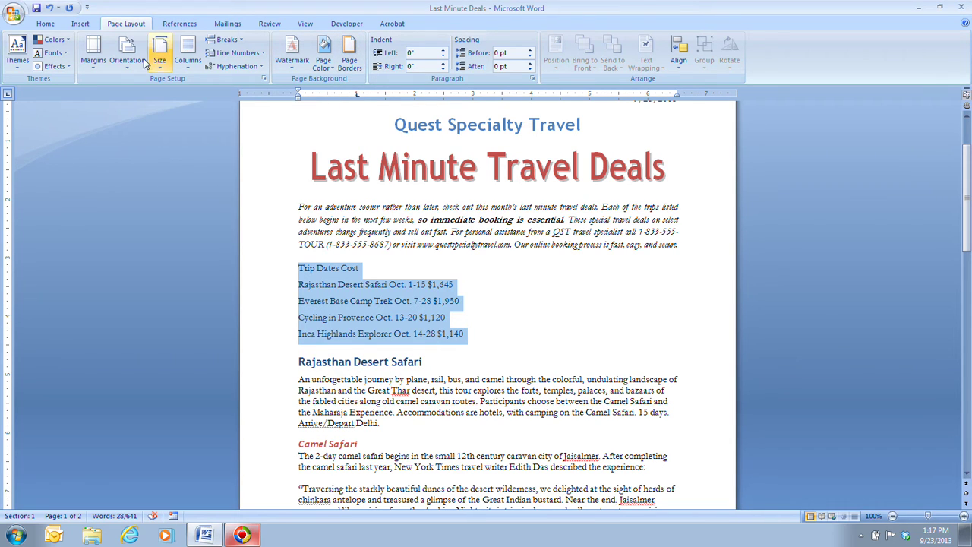
Add a left tab stop at 3.5" and a right tab stop at 5" to the selected trip list lines.
{"action": "left_click", "coordinate": [46, 23]}
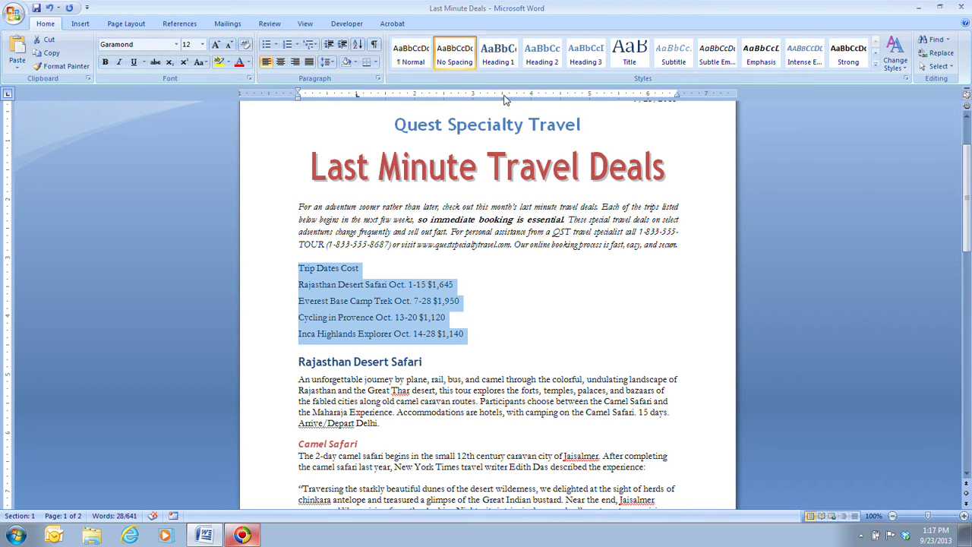
{"action": "left_click", "coordinate": [502, 94]}
{"action": "left_click", "coordinate": [502, 93]}
{"action": "left_click", "coordinate": [7, 94]}
Insert tabs before Trip, Dates and Cost in the heading line to align each with its tab stop.
{"action": "left_click", "coordinate": [300, 268]}
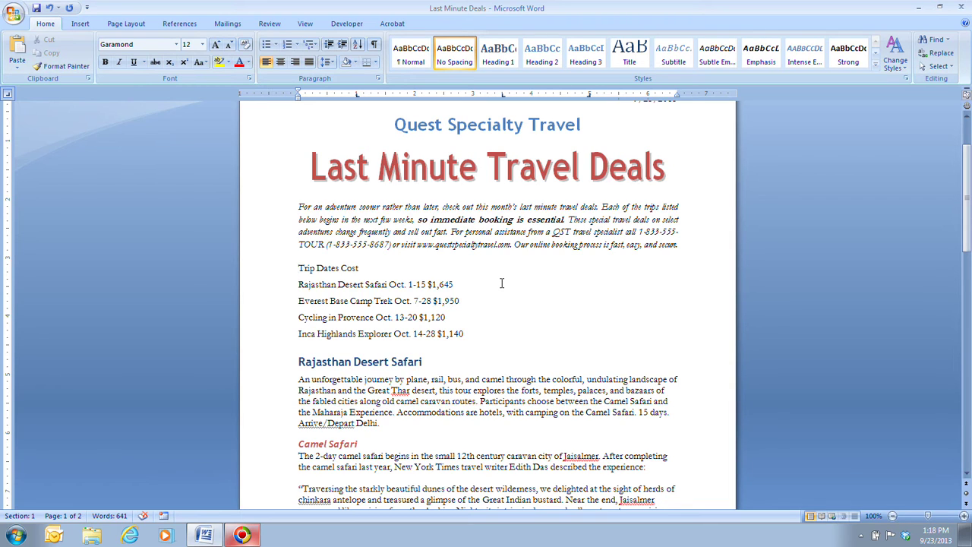
{"action": "key", "text": "Tab"}
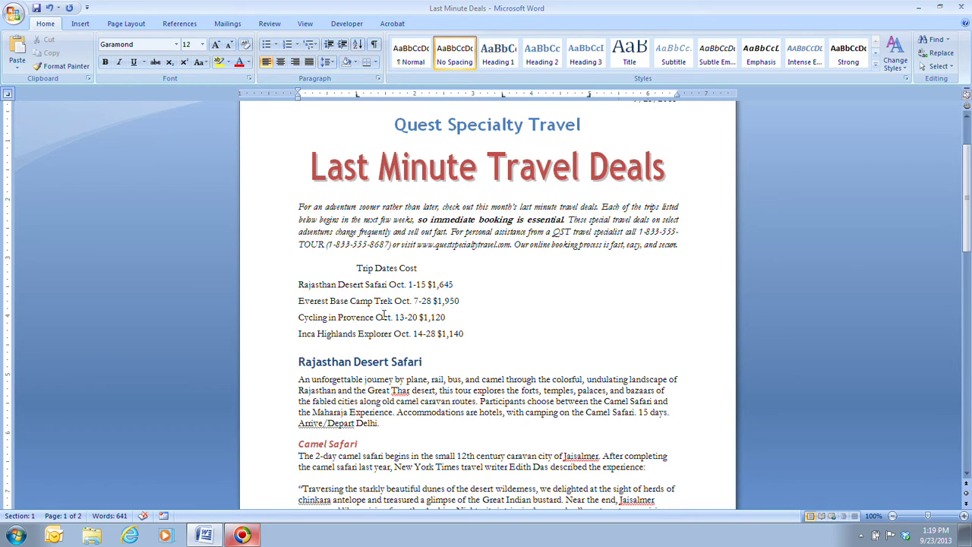
{"action": "left_click", "coordinate": [373, 268]}
{"action": "key", "text": "Tab"}
{"action": "left_click", "coordinate": [526, 271]}
{"action": "key", "text": "Tab"}
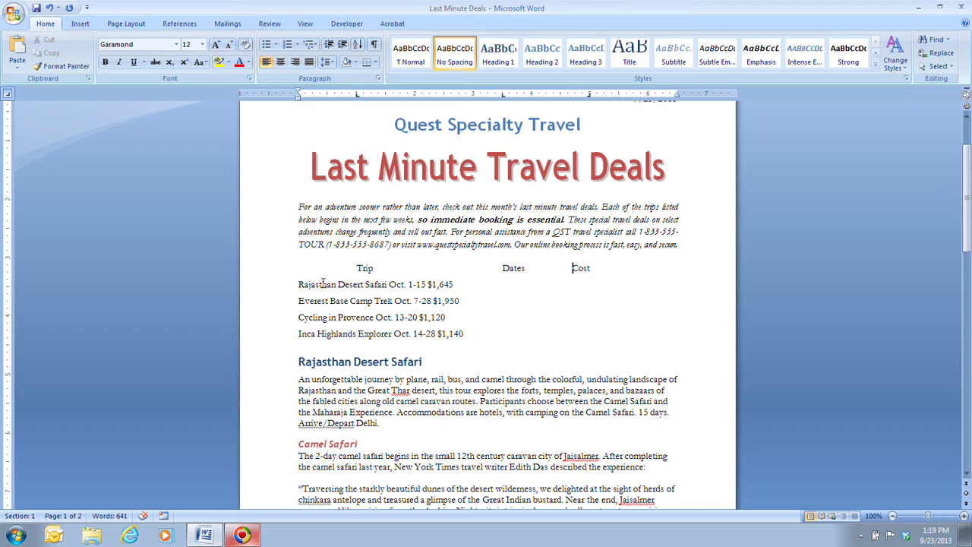
Insert a tab before each of the four trip names to align them under the Trip heading.
{"action": "left_click", "coordinate": [297, 284]}
{"action": "key", "text": "Tab"}
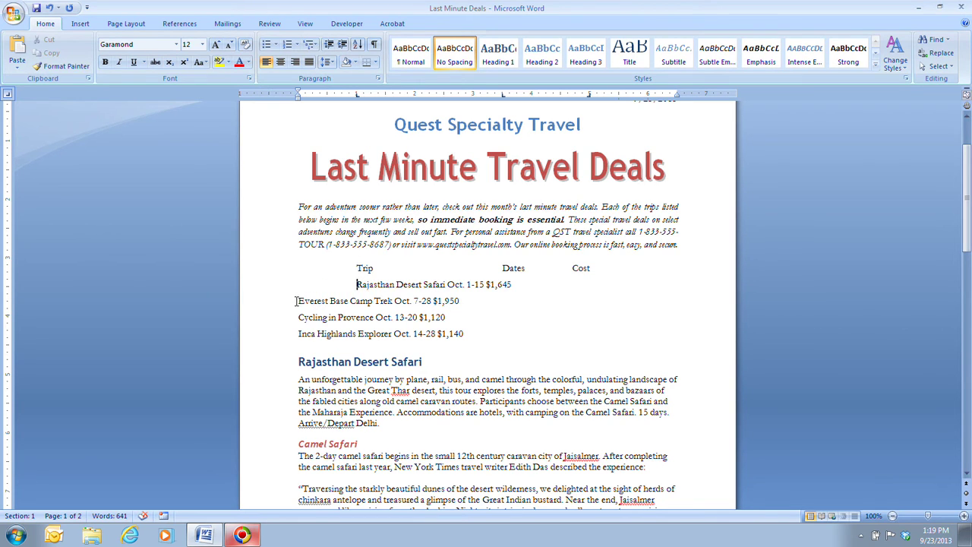
{"action": "left_click", "coordinate": [296, 301]}
{"action": "key", "text": "Tab"}
{"action": "left_click", "coordinate": [298, 316]}
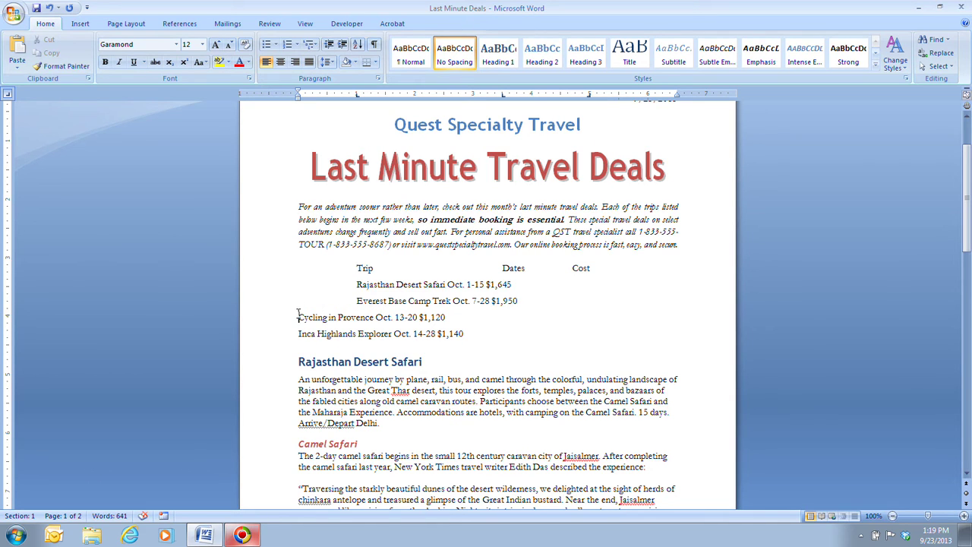
{"action": "key", "text": "Tab"}
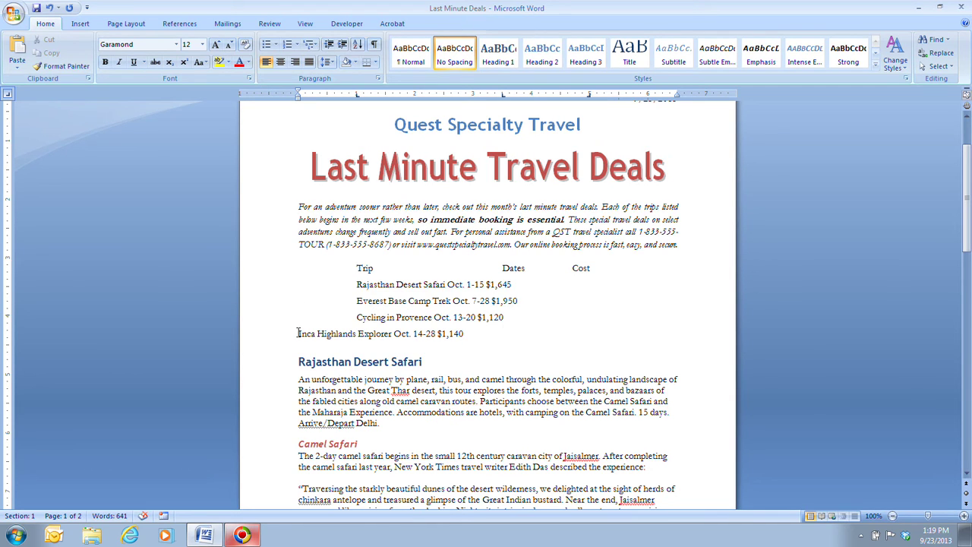
{"action": "left_click", "coordinate": [296, 333]}
{"action": "key", "text": "Tab"}
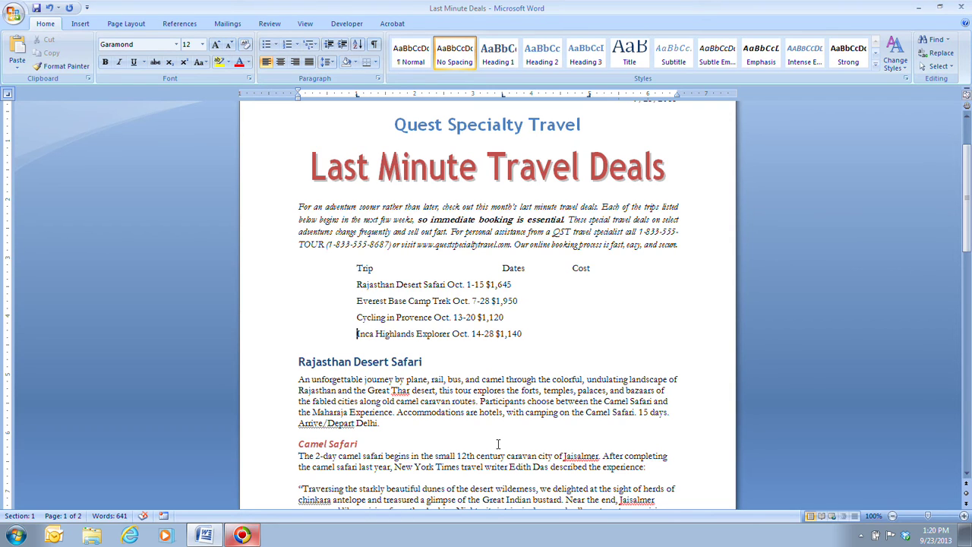
Insert a tab before the October dates in each of the four trip lines to align them under Dates.
{"action": "left_click", "coordinate": [448, 284]}
{"action": "key", "text": "Tab"}
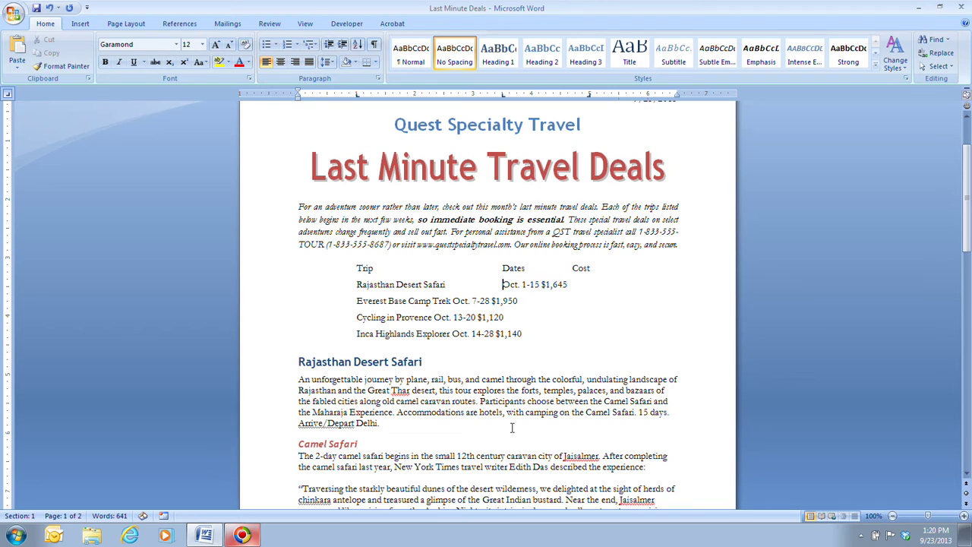
{"action": "left_click", "coordinate": [452, 300]}
{"action": "key", "text": "Tab"}
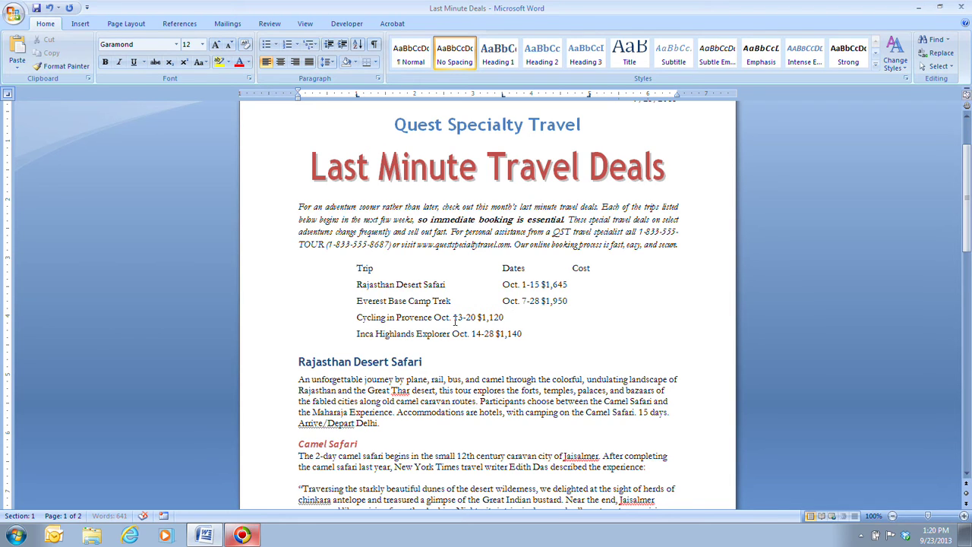
{"action": "left_click", "coordinate": [433, 318]}
{"action": "key", "text": "Tab"}
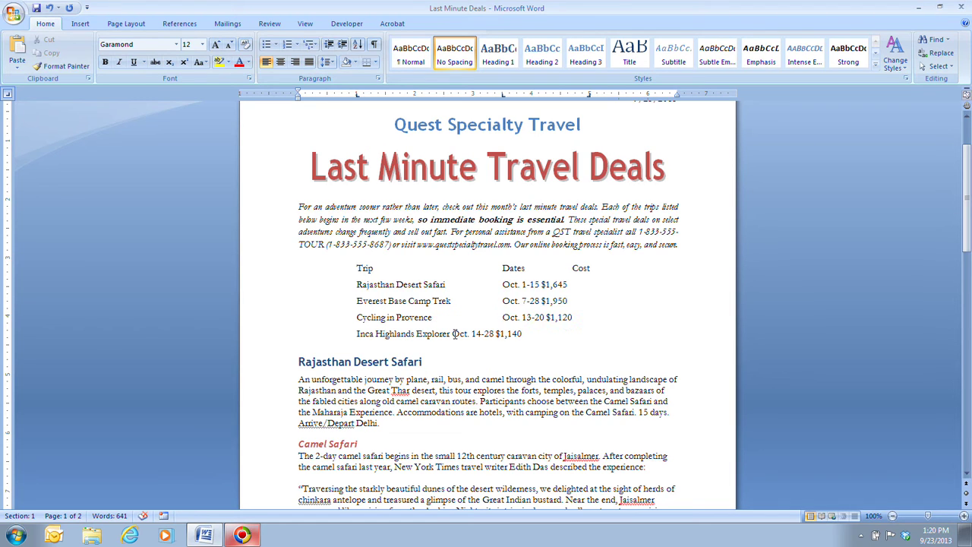
{"action": "left_click", "coordinate": [452, 334]}
{"action": "key", "text": "Tab"}
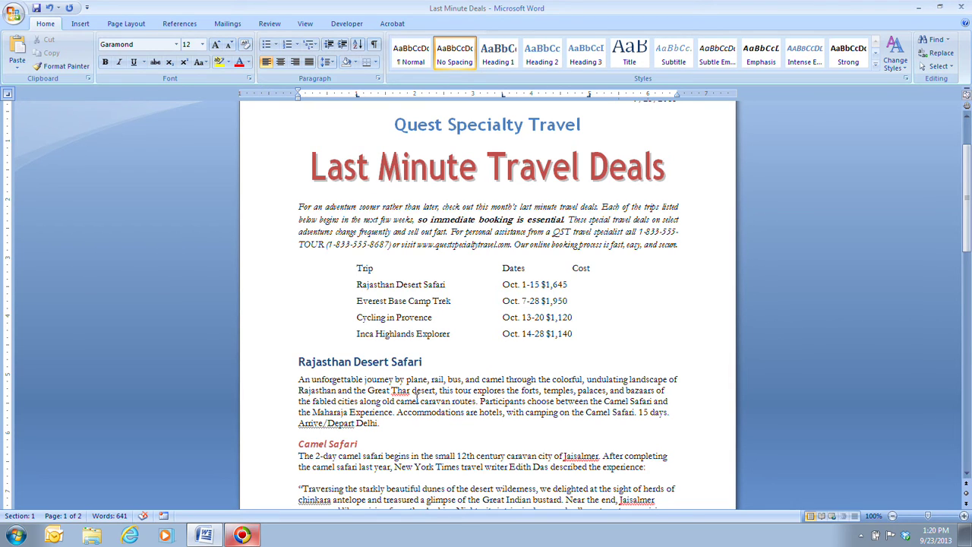
Insert a tab before the price in each of the four trip lines to align them under Cost.
{"action": "left_click", "coordinate": [417, 400]}
{"action": "left_click", "coordinate": [540, 284]}
{"action": "key", "text": "Tab"}
{"action": "left_click", "coordinate": [542, 301]}
{"action": "key", "text": "Tab"}
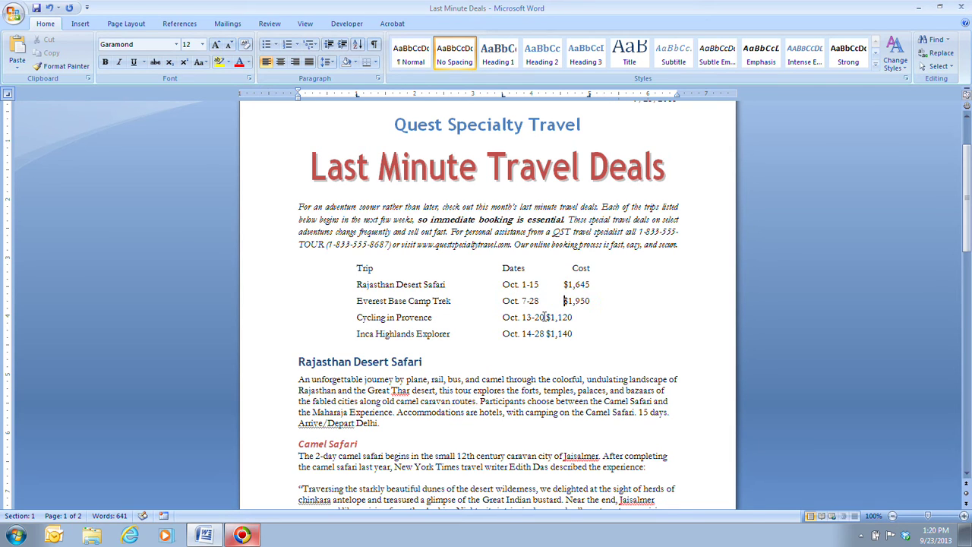
{"action": "left_click", "coordinate": [546, 317]}
{"action": "key", "text": "Tab"}
{"action": "left_click", "coordinate": [546, 333]}
{"action": "key", "text": "Tab"}
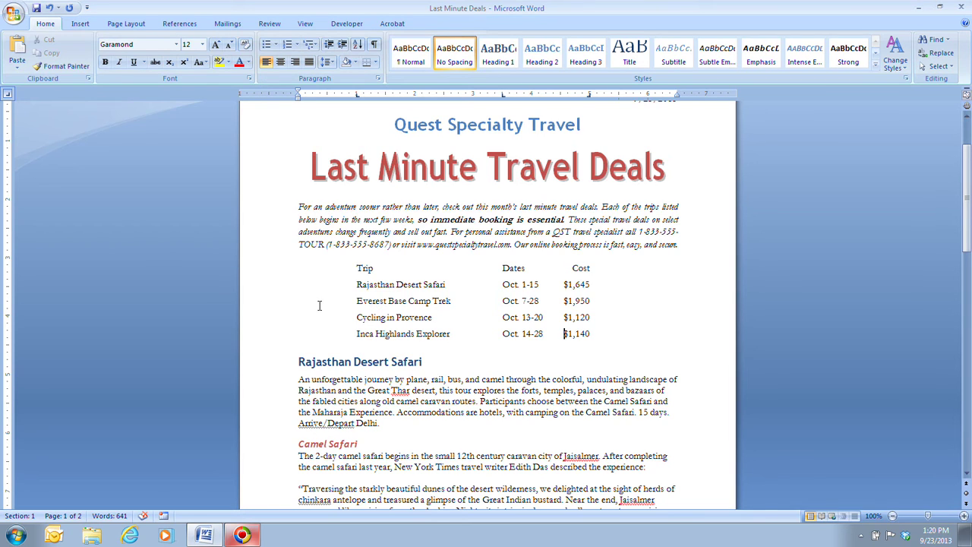
Move the right tab stop of all five trip list lines to 5.5" on the ruler.
{"action": "left_click_drag", "start_coordinate": [356, 267], "coordinate": [595, 339]}
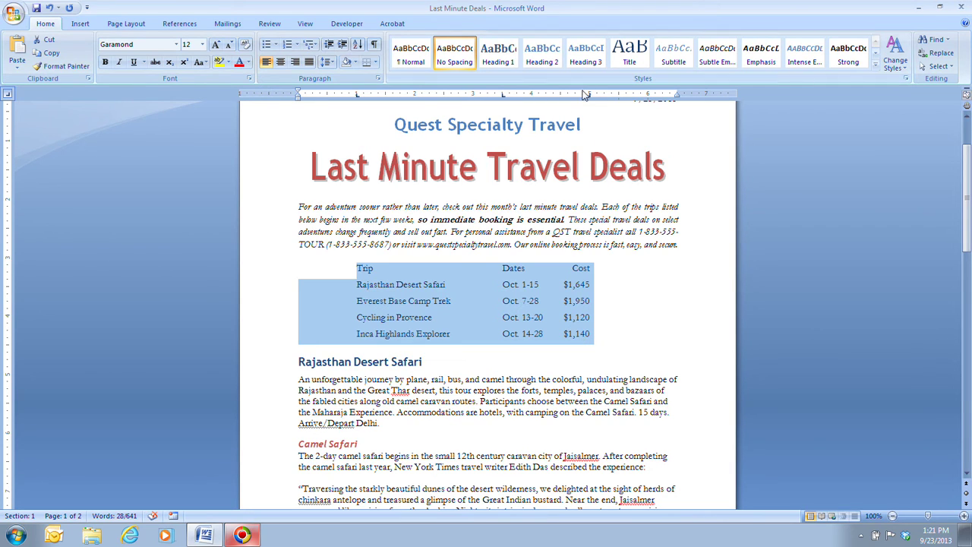
{"action": "left_click_drag", "start_coordinate": [590, 94], "coordinate": [617, 97]}
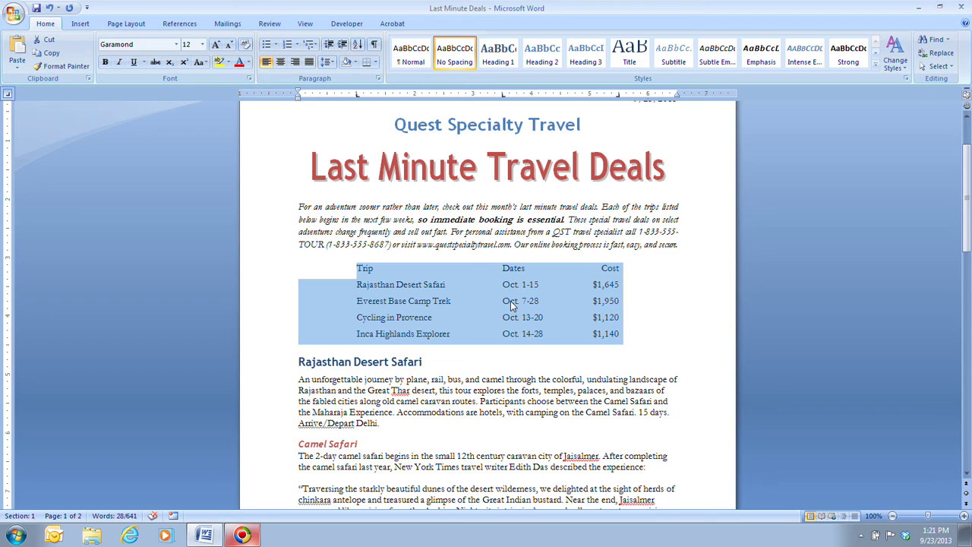
{"action": "left_click", "coordinate": [418, 306]}
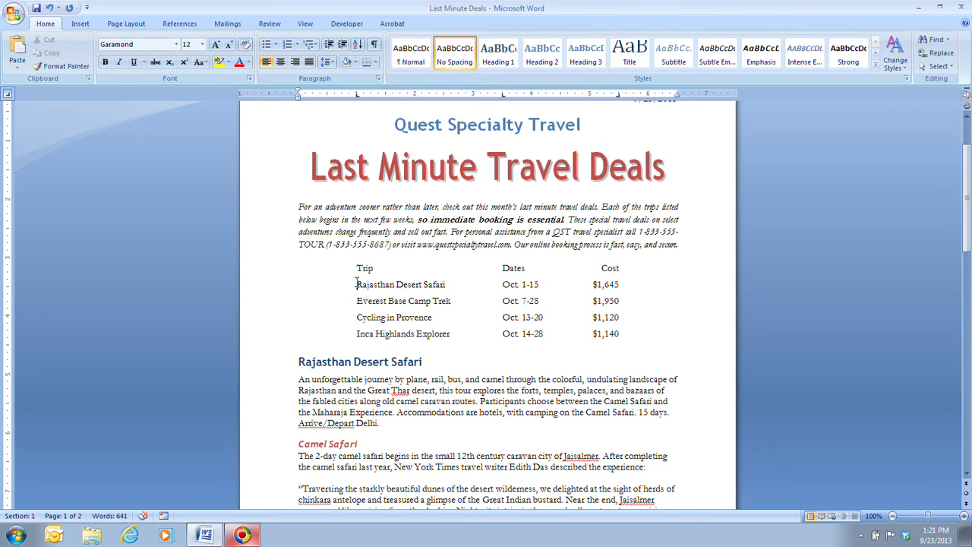
Set dotted leader style 2 on the 3.5" tab stop of the four trip lines below the heading line.
{"action": "left_click_drag", "start_coordinate": [357, 284], "coordinate": [620, 337]}
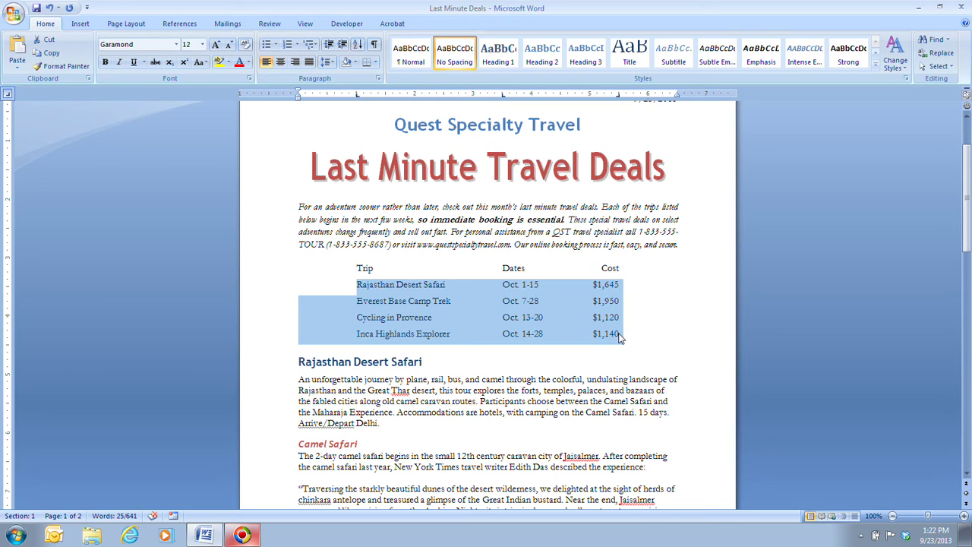
{"action": "left_click", "coordinate": [378, 79]}
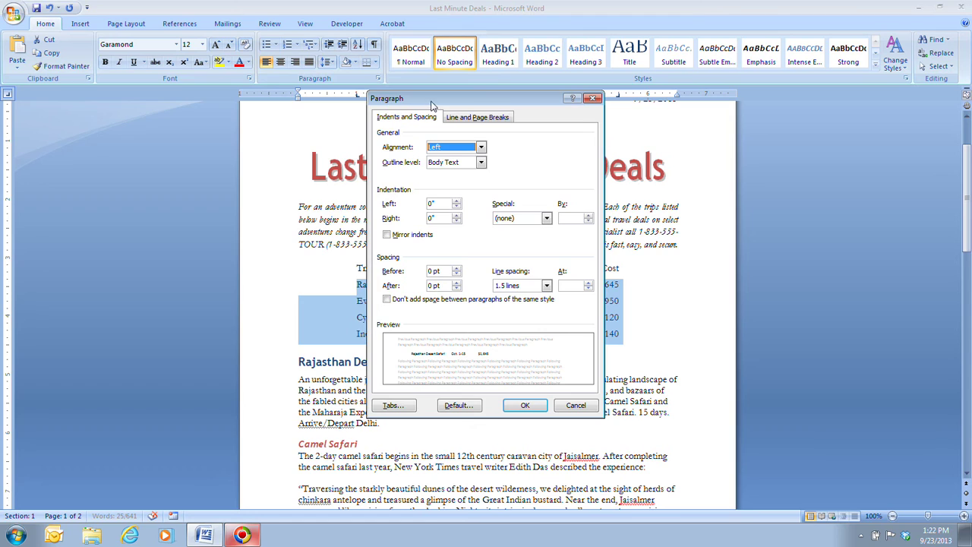
{"action": "left_click", "coordinate": [406, 409]}
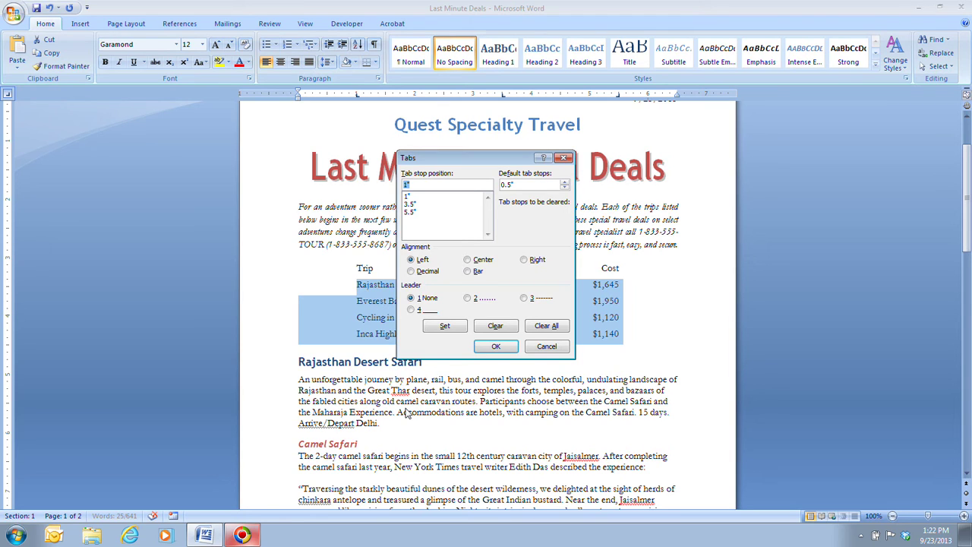
{"action": "left_click", "coordinate": [414, 205]}
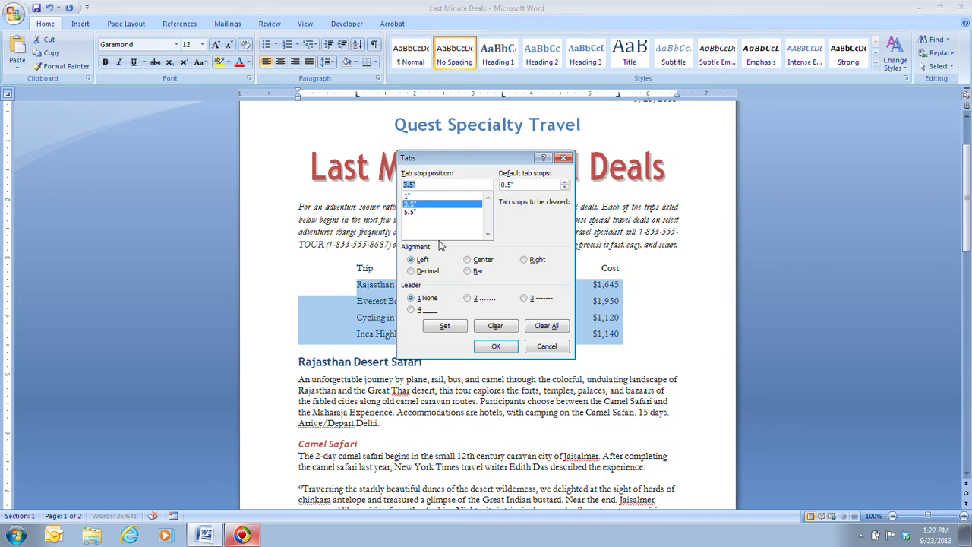
{"action": "left_click", "coordinate": [467, 299]}
{"action": "left_click", "coordinate": [446, 327]}
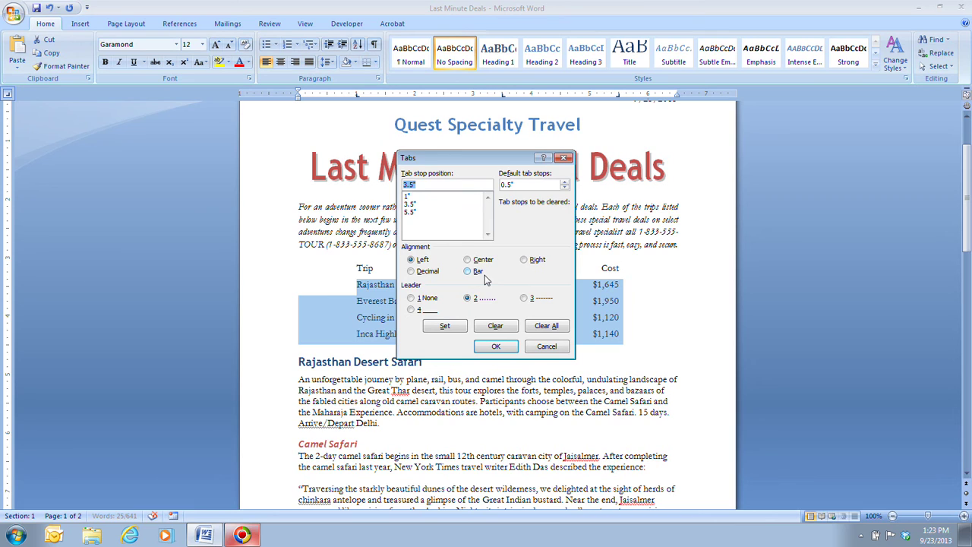
Set dotted leader style 2 on the 5.5" tab stop as well, and apply the tab settings to the four trip lines.
{"action": "left_click", "coordinate": [410, 197]}
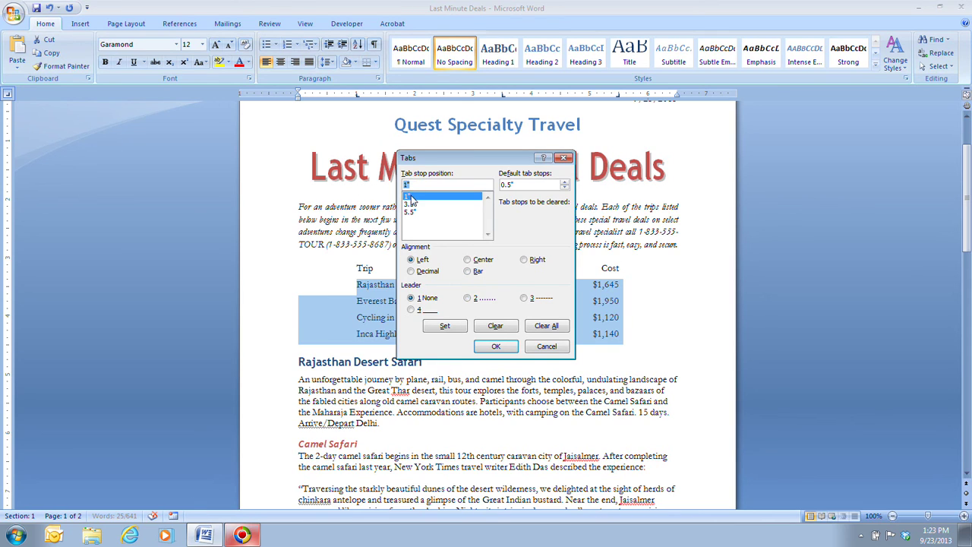
{"action": "left_click", "coordinate": [410, 212]}
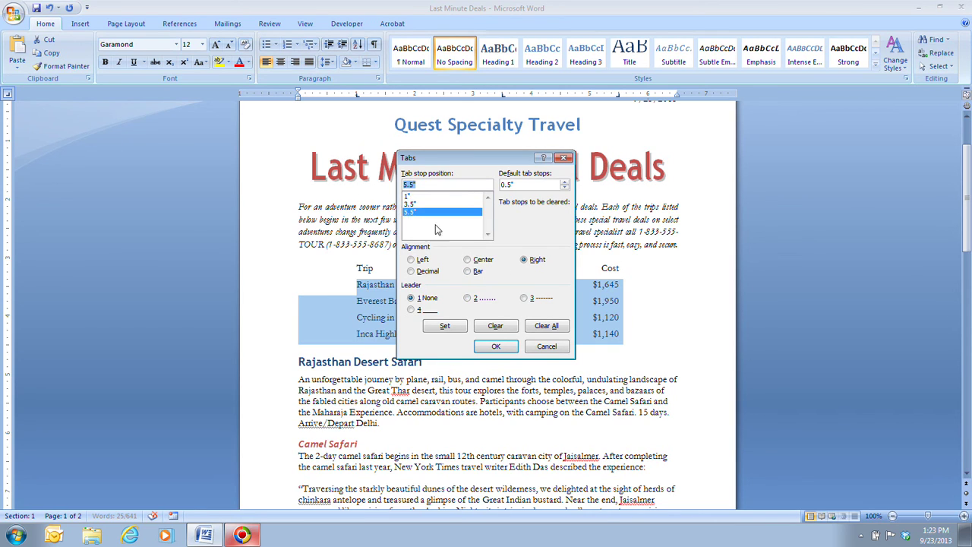
{"action": "left_click", "coordinate": [423, 204]}
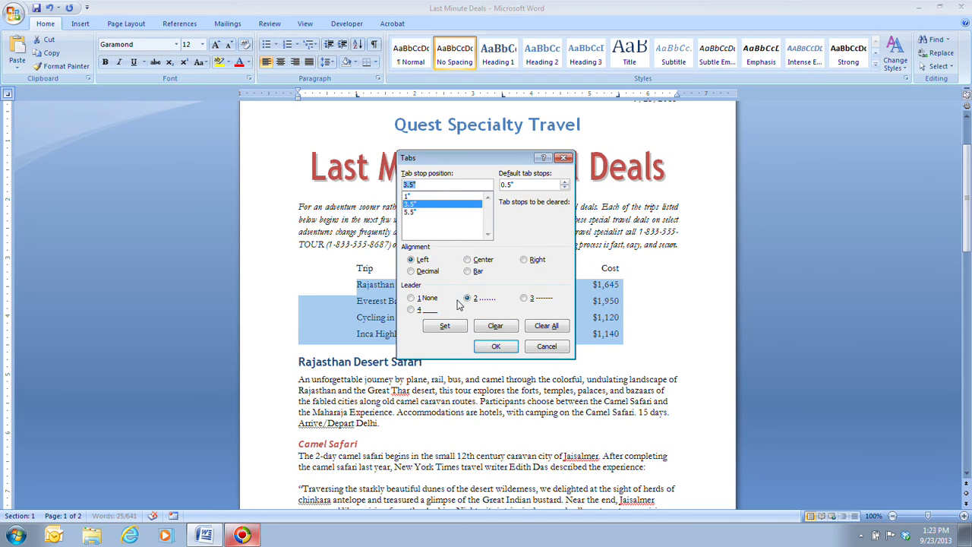
{"action": "left_click", "coordinate": [423, 213]}
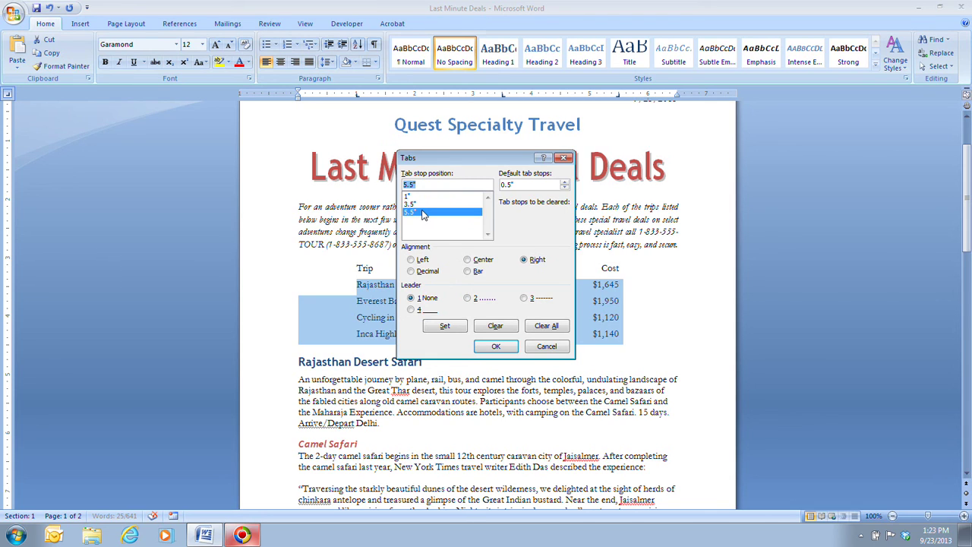
{"action": "left_click", "coordinate": [467, 299]}
{"action": "left_click", "coordinate": [444, 326]}
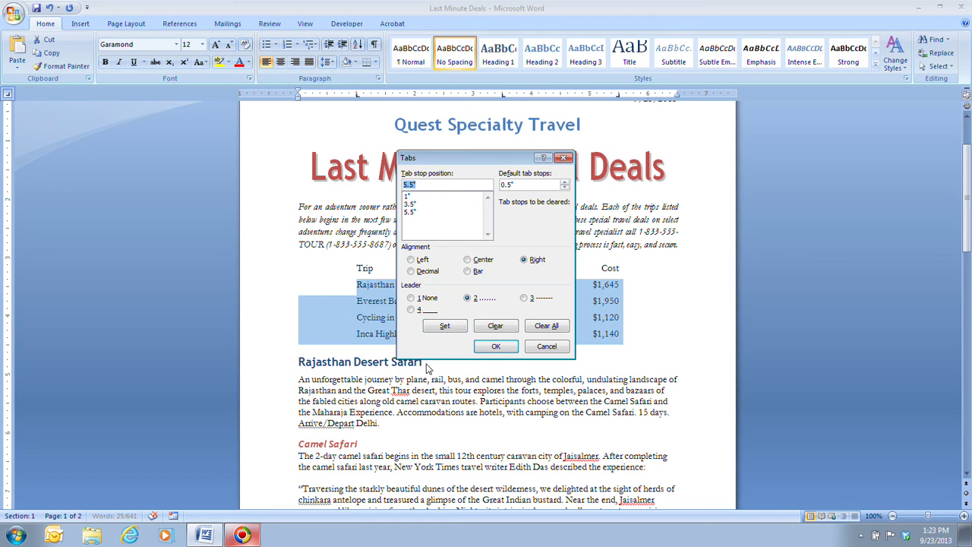
{"action": "left_click", "coordinate": [497, 348]}
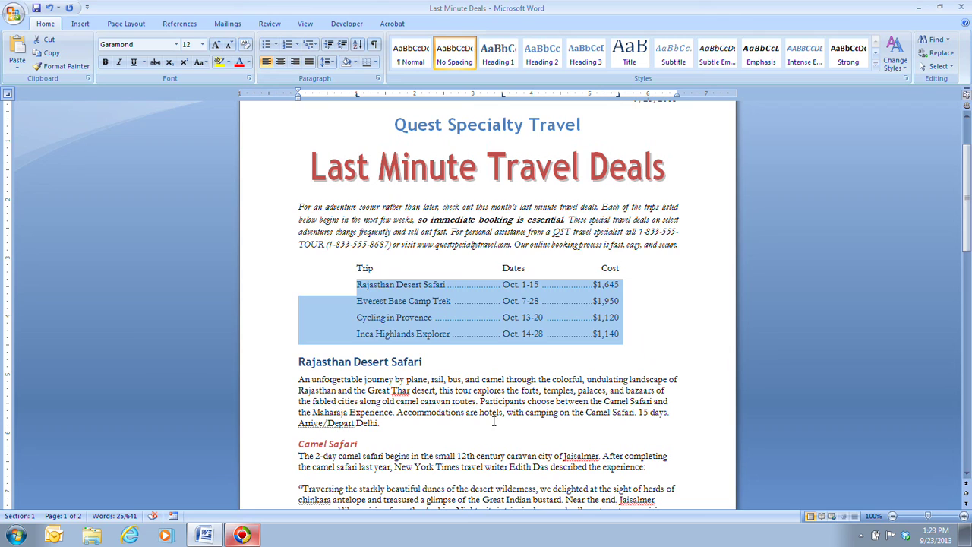
{"action": "left_click", "coordinate": [504, 400]}
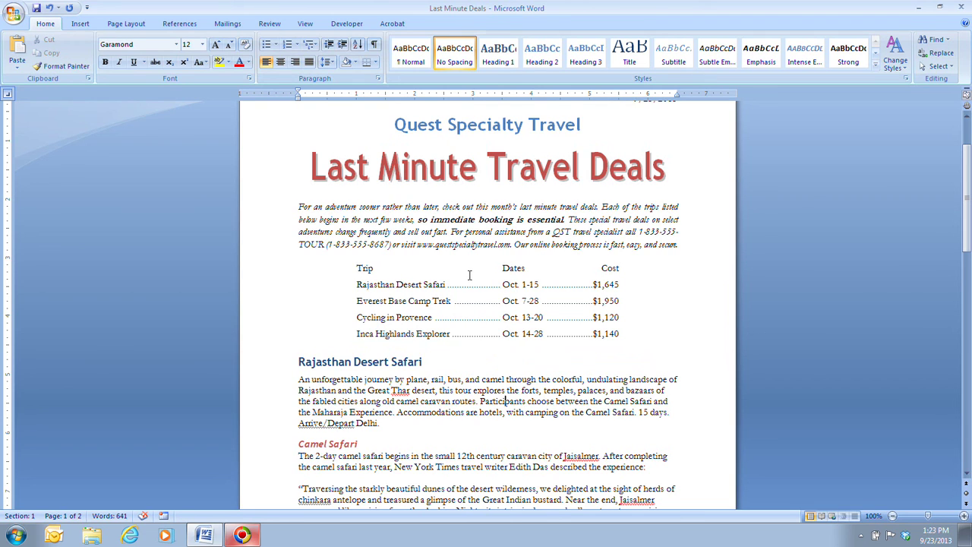